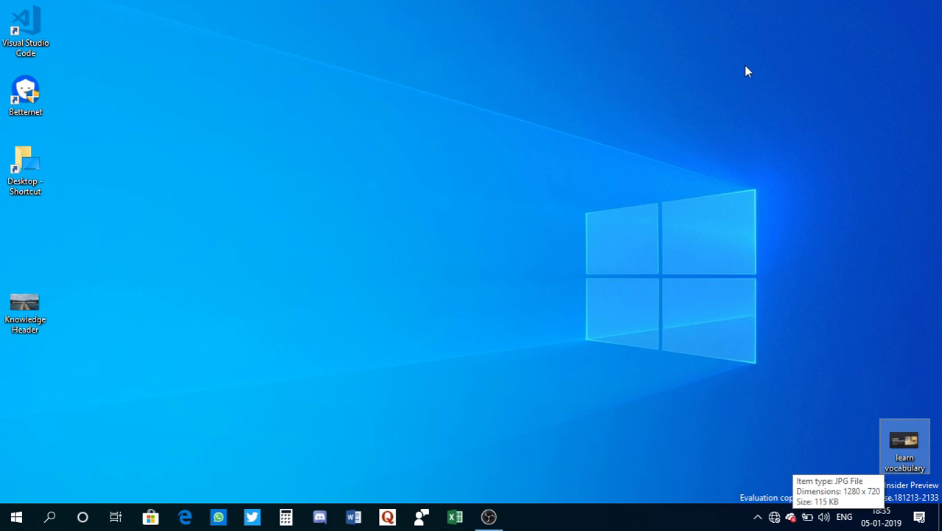
# Step: Start Registry Editor by running regedit from the Run dialog found through Windows search
pyautogui.click(50, 516)
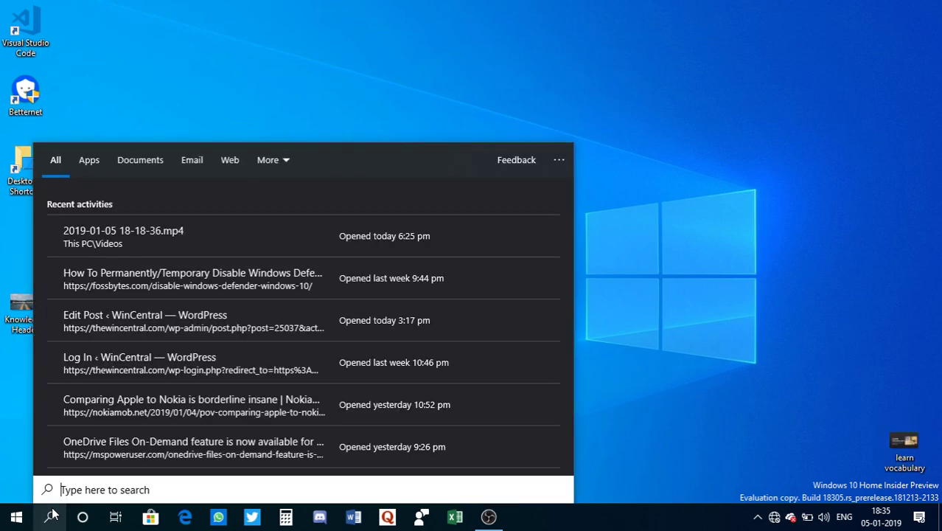
pyautogui.write('run')
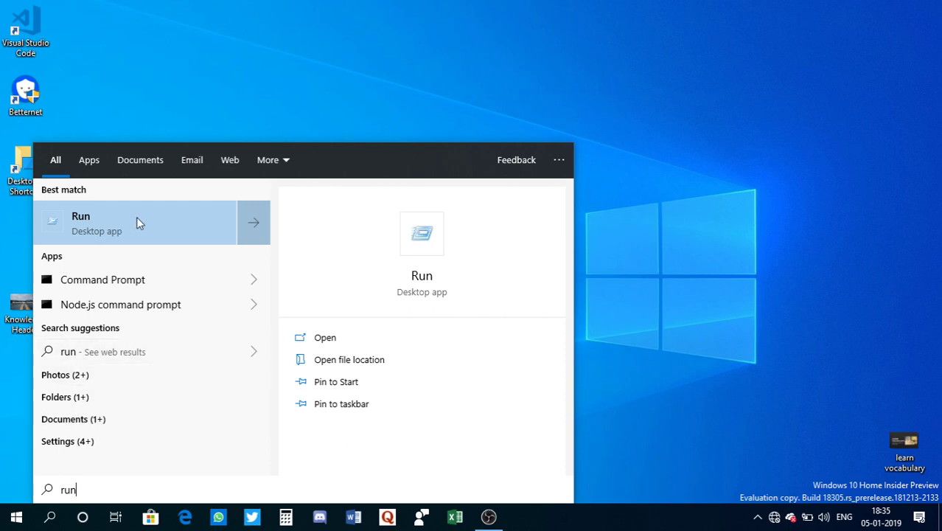
pyautogui.click(332, 339)
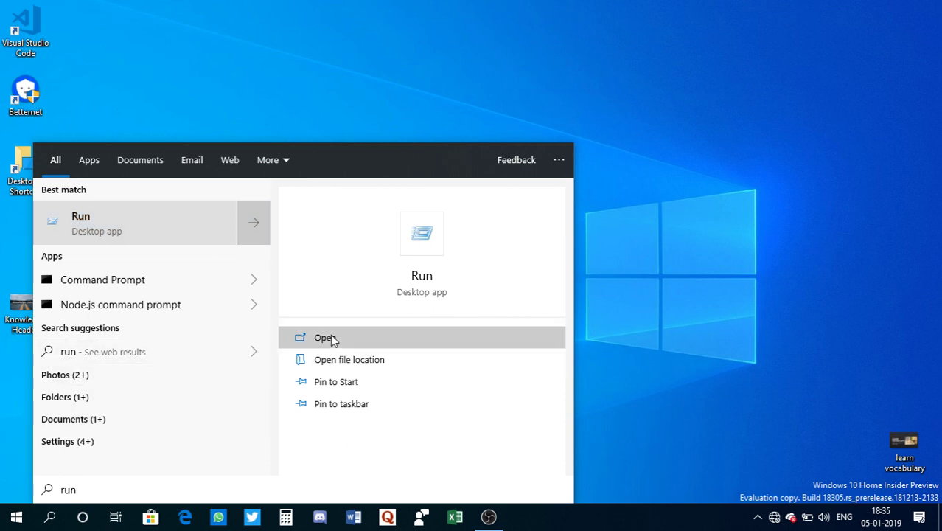
pyautogui.write('reged')
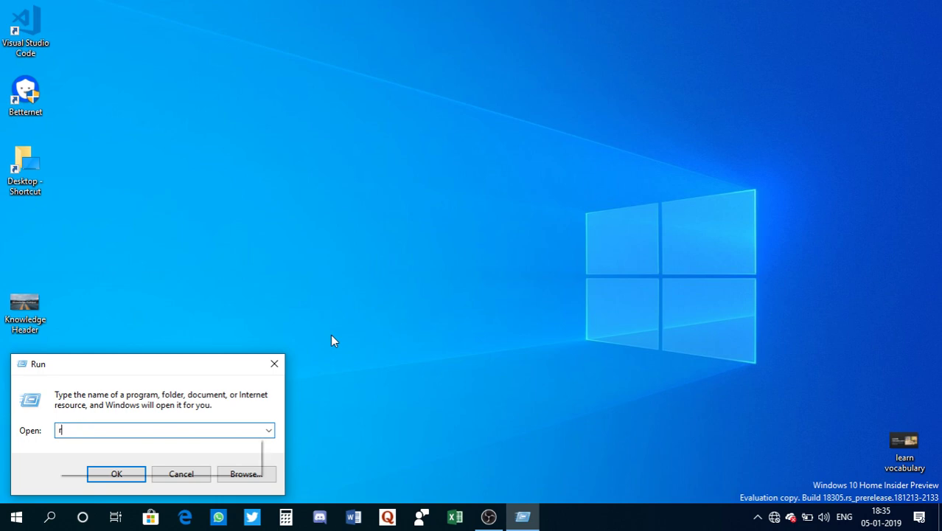
pyautogui.write('it')
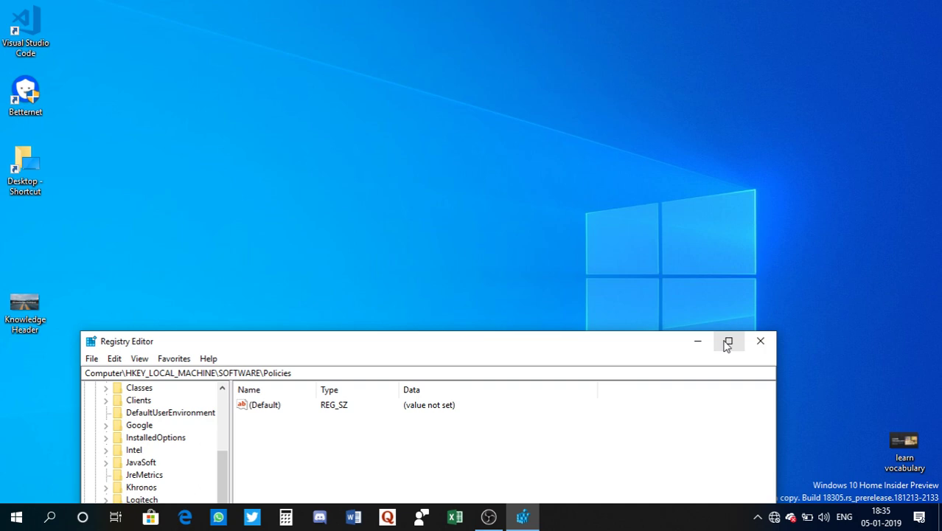
# Step: Maximize Registry Editor and collapse the tree back to the HKEY_LOCAL_MACHINE hive
pyautogui.click(726, 341)
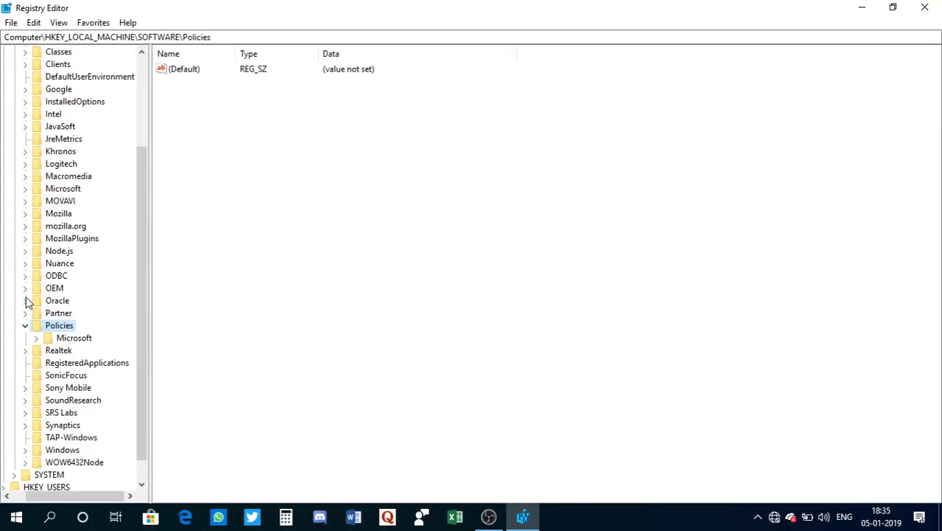
pyautogui.click(25, 326)
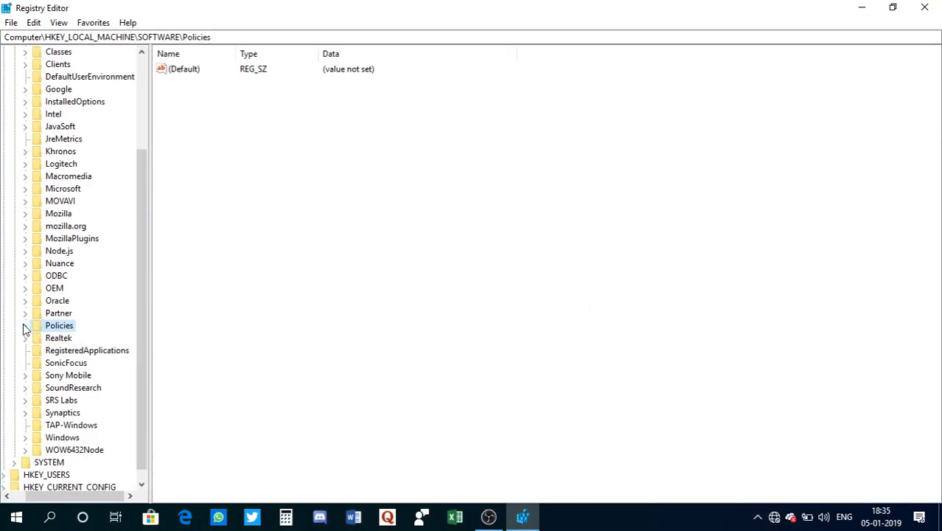
pyautogui.scroll(4, 65, 230)
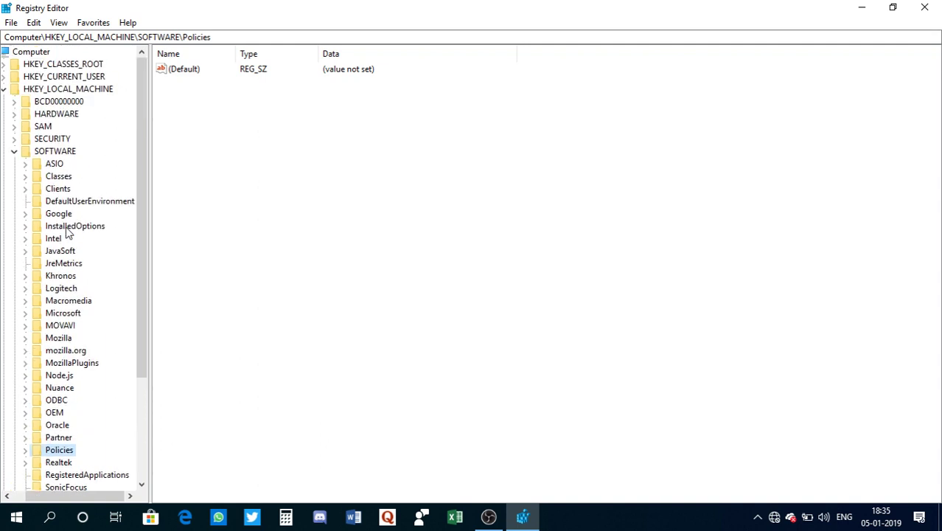
pyautogui.click(14, 152)
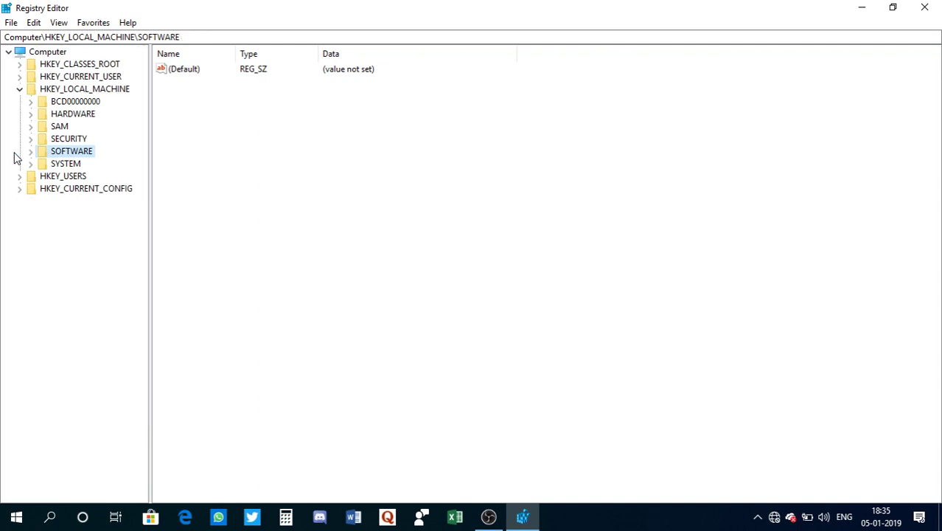
pyautogui.click(20, 89)
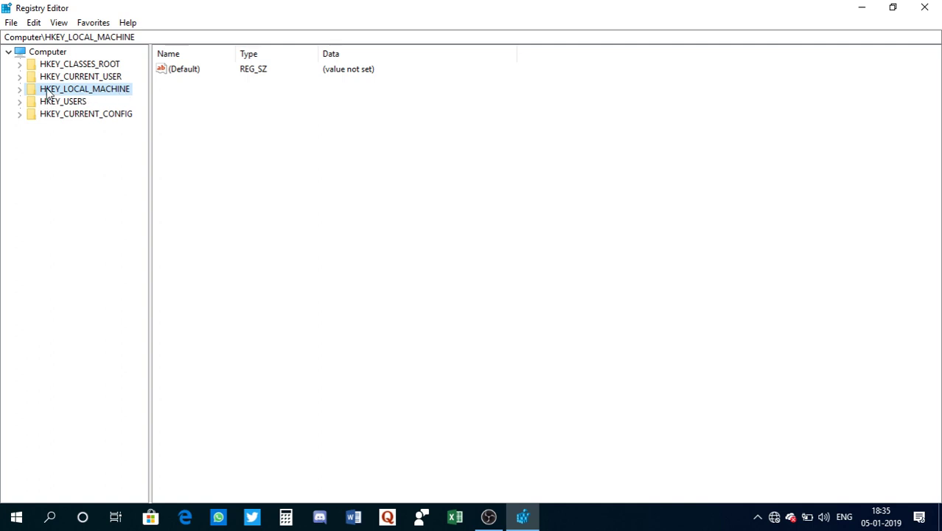
# Step: Expand HKEY_LOCAL_MACHINE > SOFTWARE > Policies > Microsoft and open the Windows Defender key
pyautogui.doubleClick(47, 90)
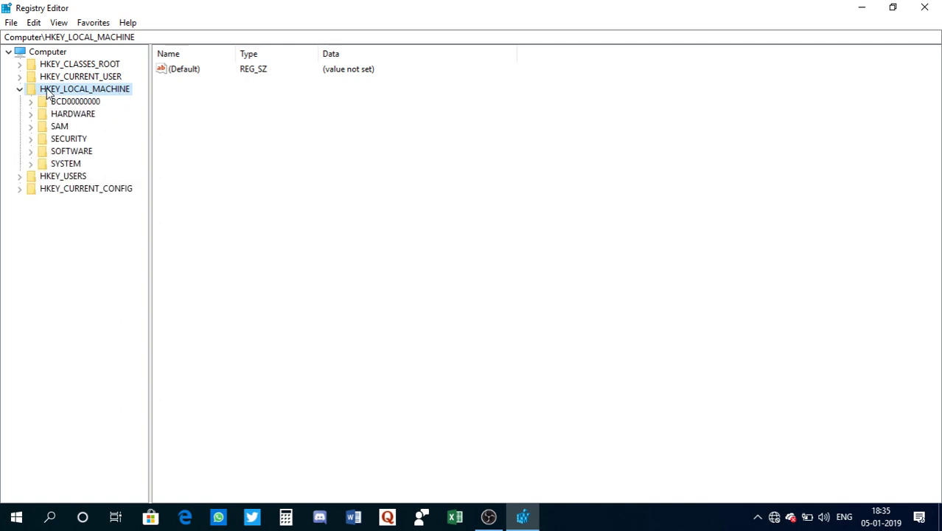
pyautogui.doubleClick(56, 152)
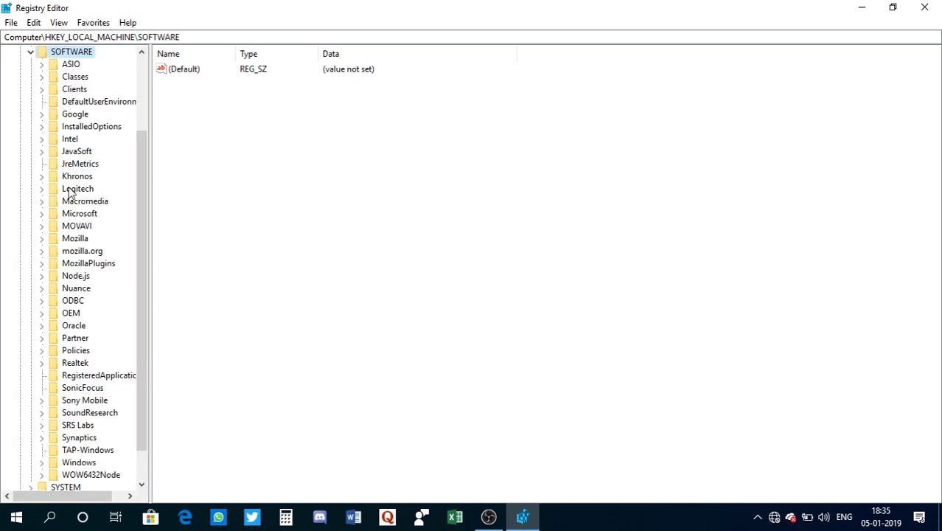
pyautogui.click(76, 276)
pyautogui.click(74, 338)
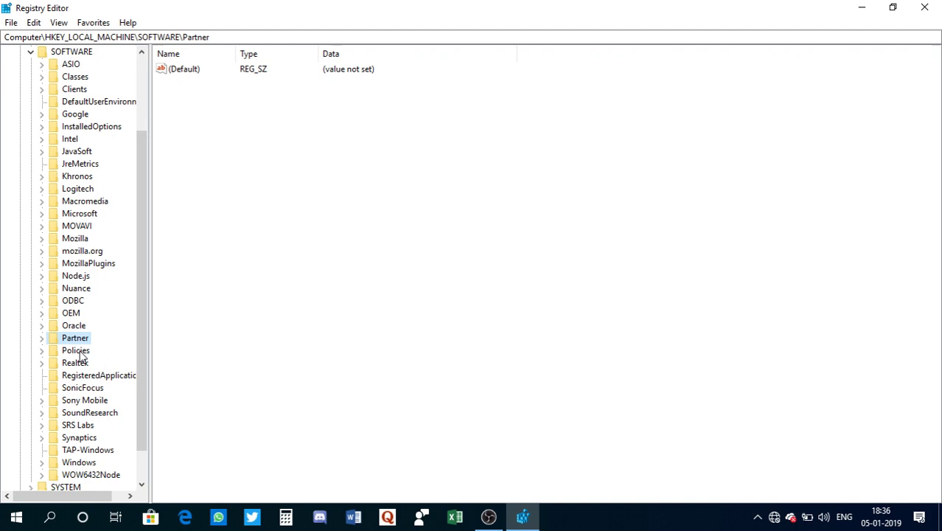
pyautogui.click(76, 352)
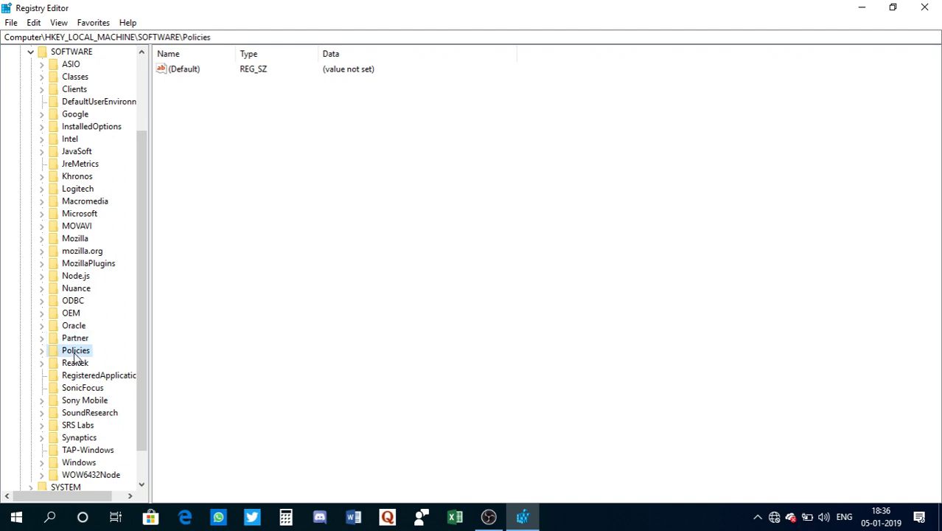
pyautogui.doubleClick(75, 352)
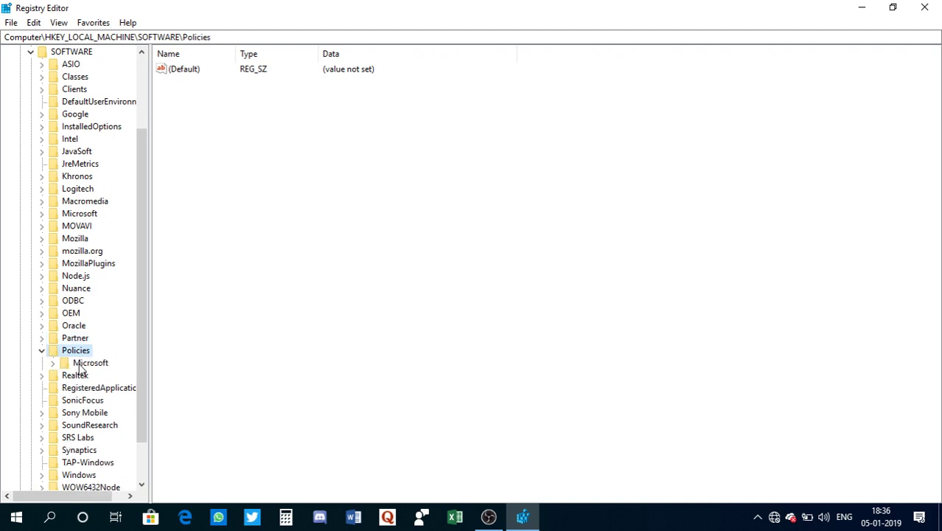
pyautogui.doubleClick(85, 364)
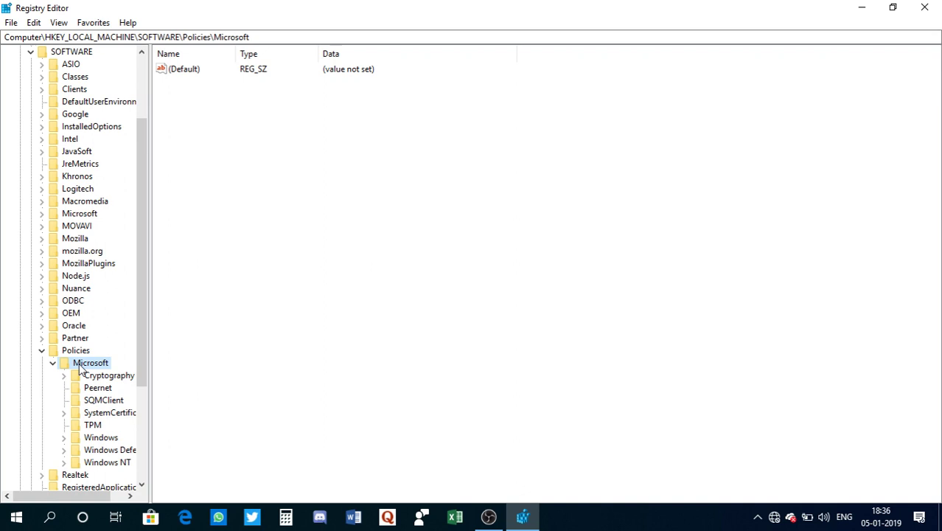
pyautogui.click(92, 426)
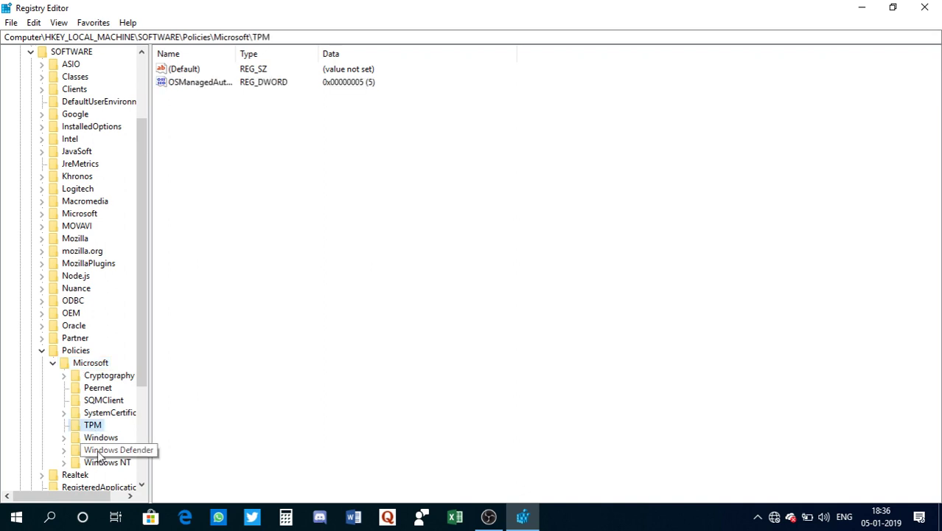
pyautogui.doubleClick(100, 452)
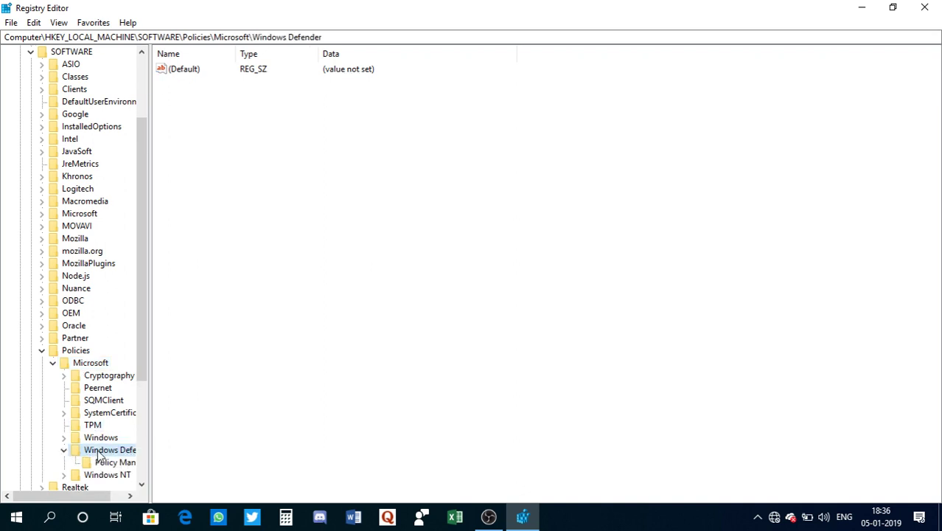
# Step: Create a DWORD (32-bit) value, New Value #1, in the Windows Defender key
pyautogui.rightClick(306, 146)
pyautogui.moveTo(351, 153)
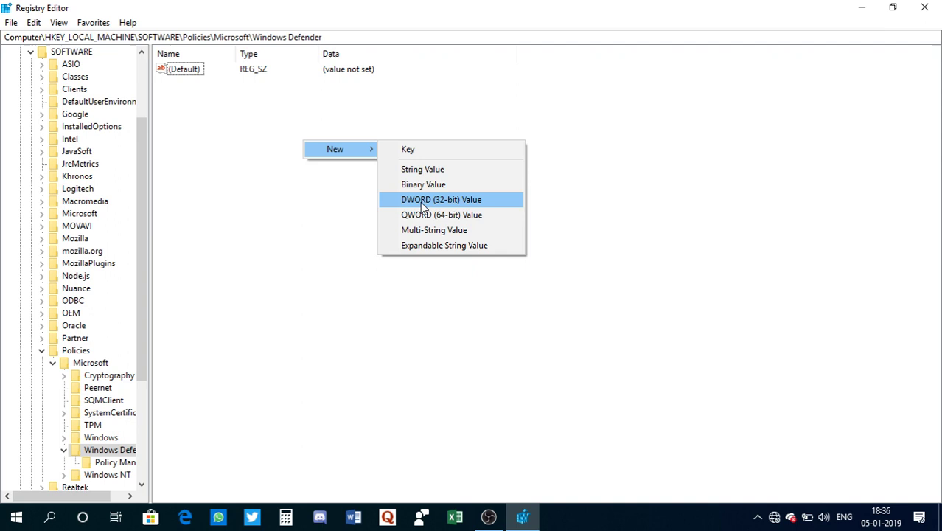
pyautogui.click(422, 200)
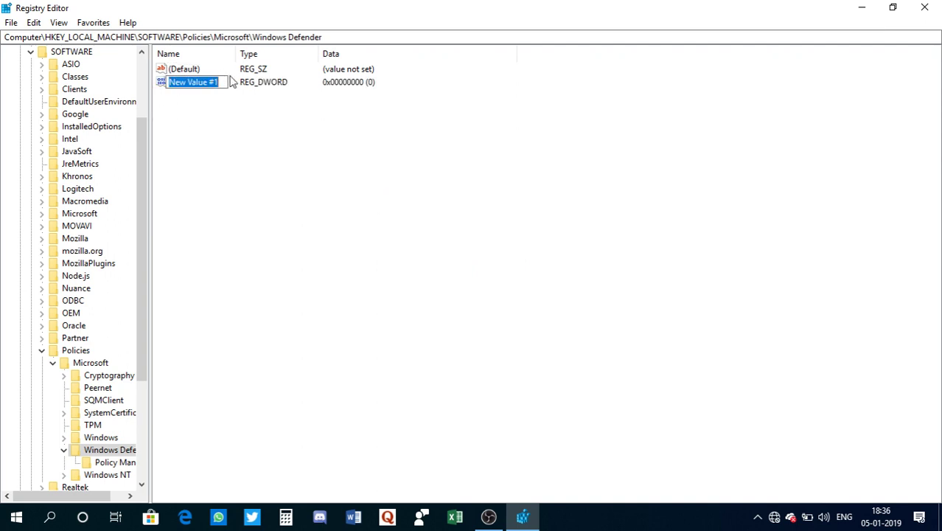
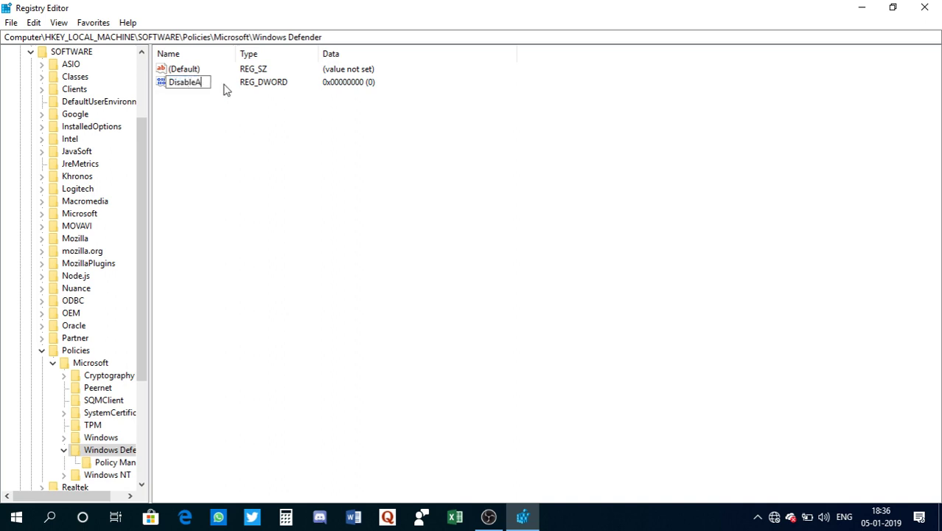
# Step: Name the new REG_DWORD value under the Windows Defender key 'DisableAntiSpyware'
pyautogui.write('ntiSpyware')
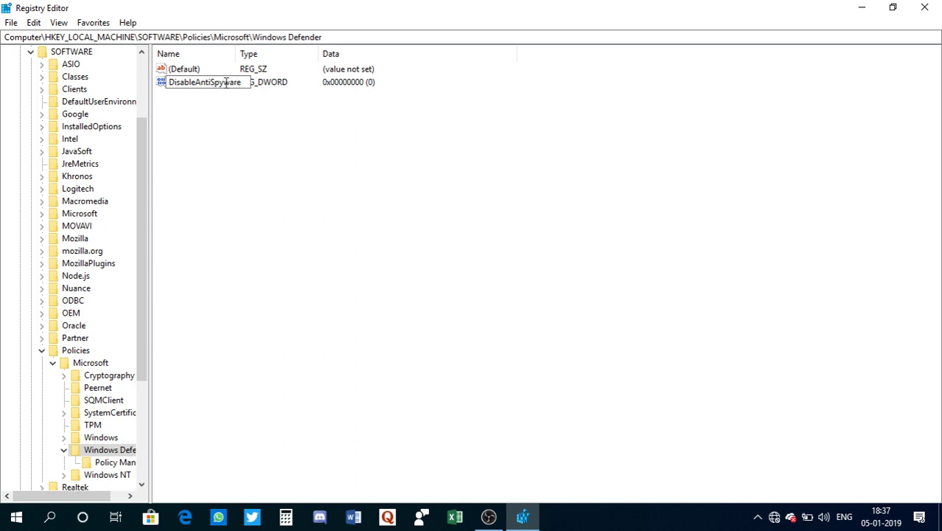
# Step: Confirm the name DisableAntiSpyware for the new REG_DWORD value under the Windows Defender key
pyautogui.press('Return')
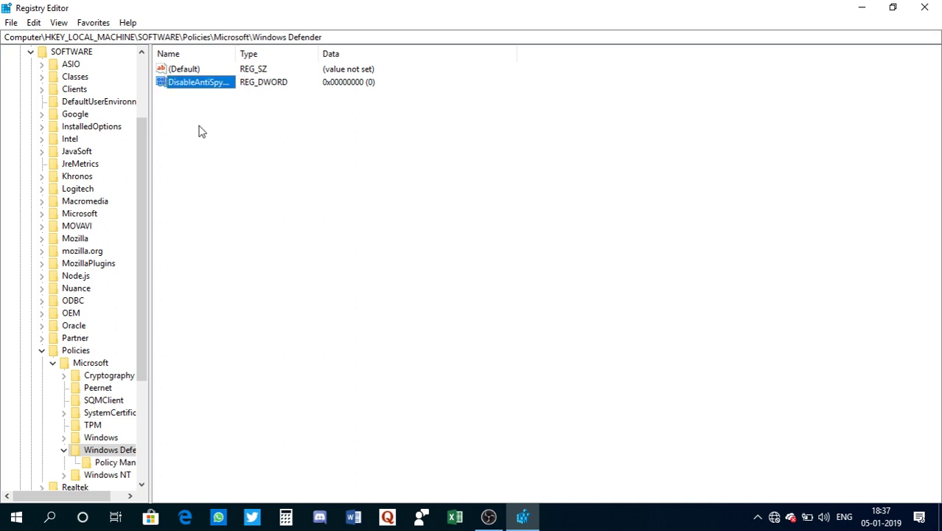
pyautogui.click(200, 130)
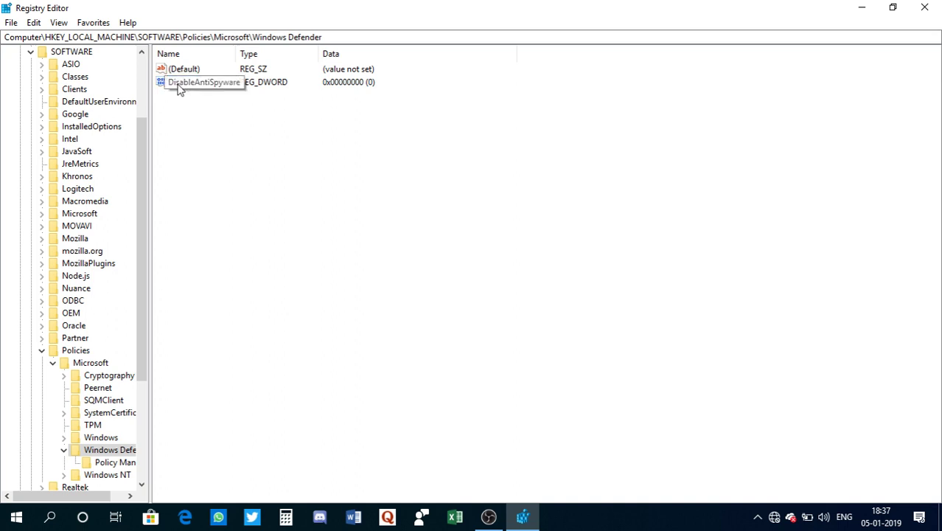
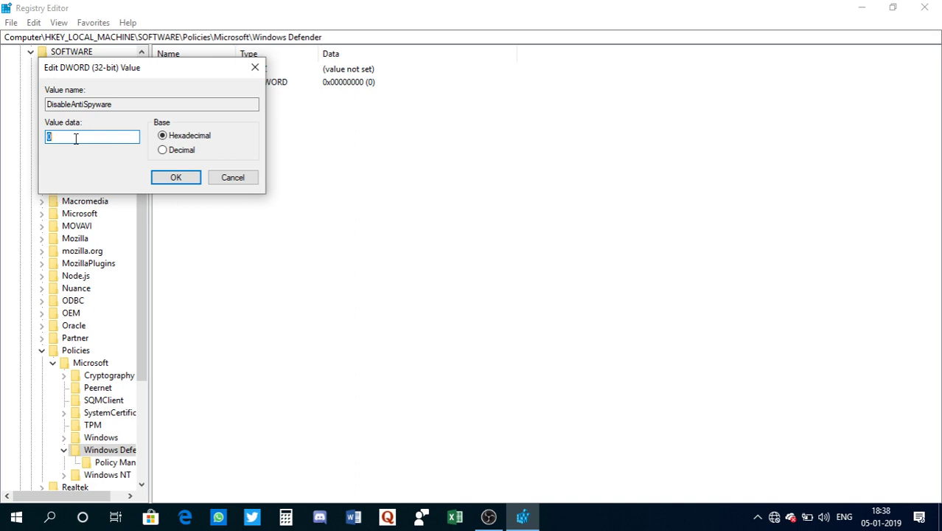
# Step: Leave DisableAntiSpyware's data at 0 (0x00000000) and bring up that value's context menu
pyautogui.click(217, 181)
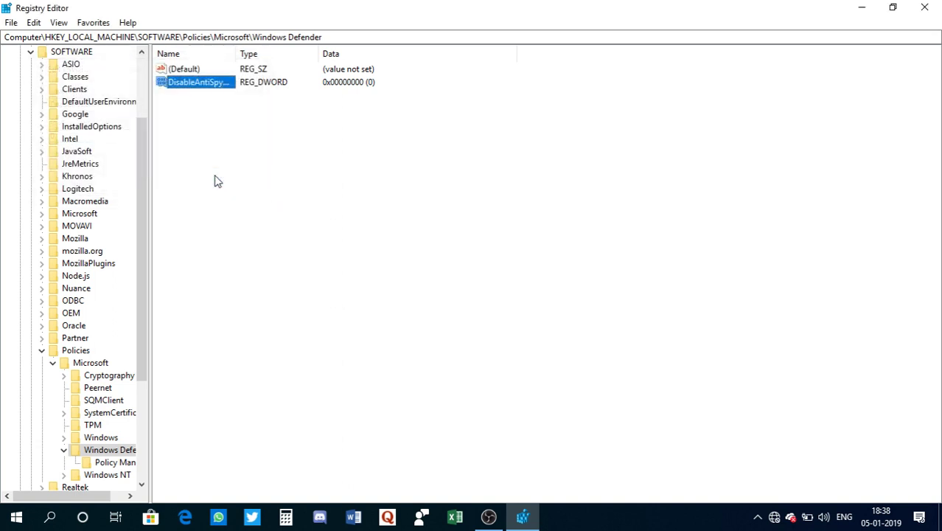
pyautogui.rightClick(191, 89)
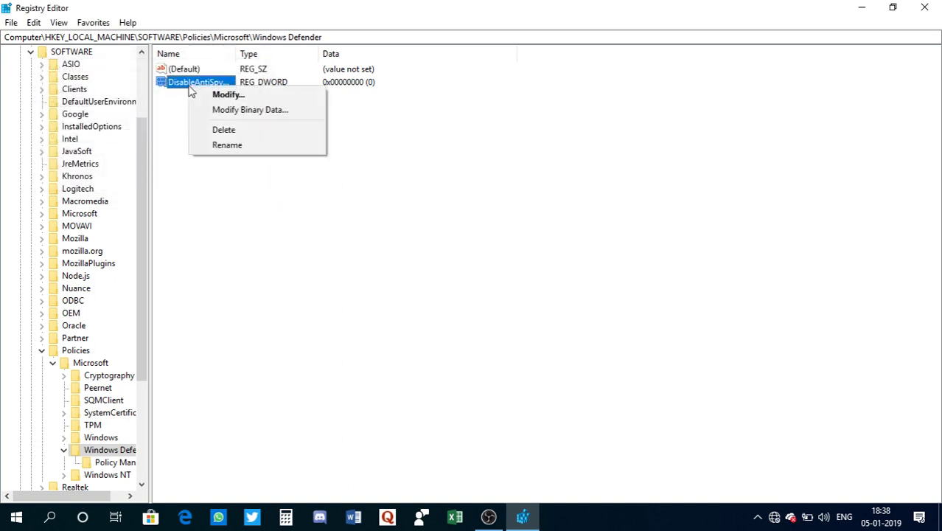
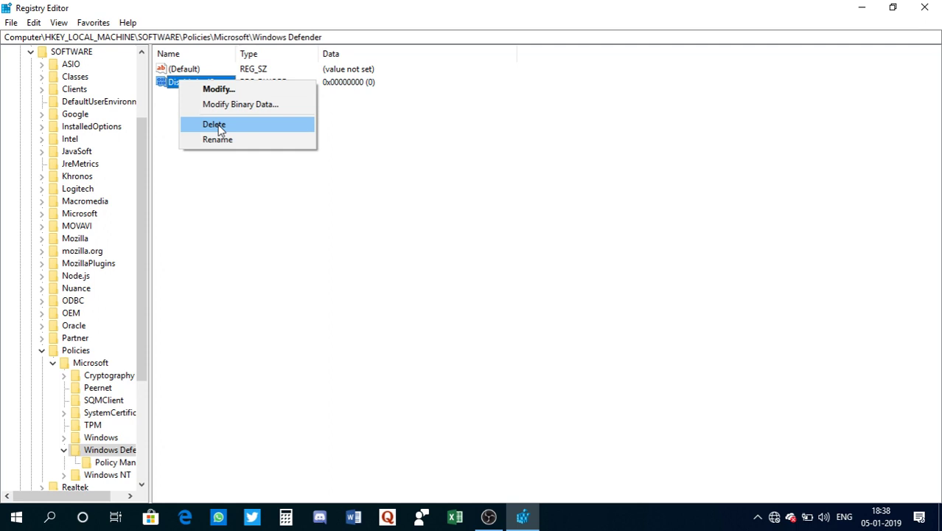
# Step: Permanently delete the DisableAntiSpyware registry value, then close Registry Editor
pyautogui.click(215, 124)
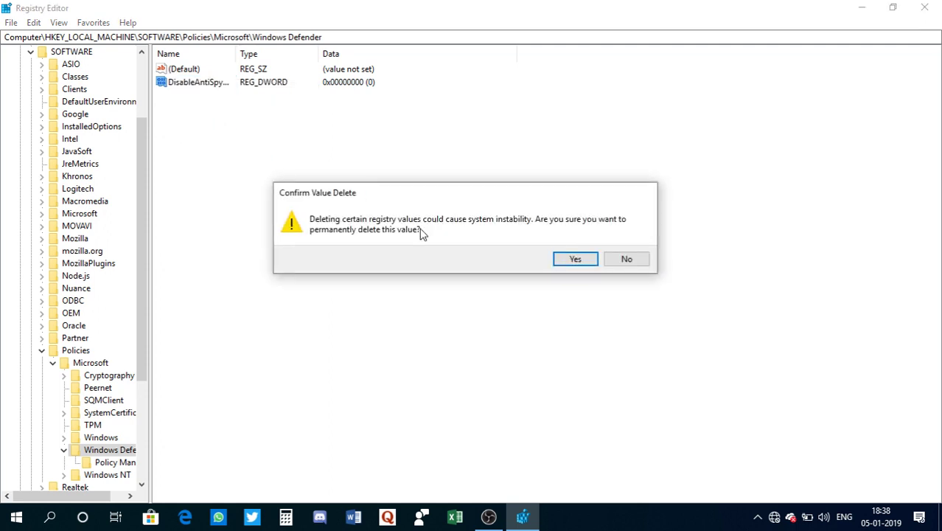
pyautogui.click(558, 264)
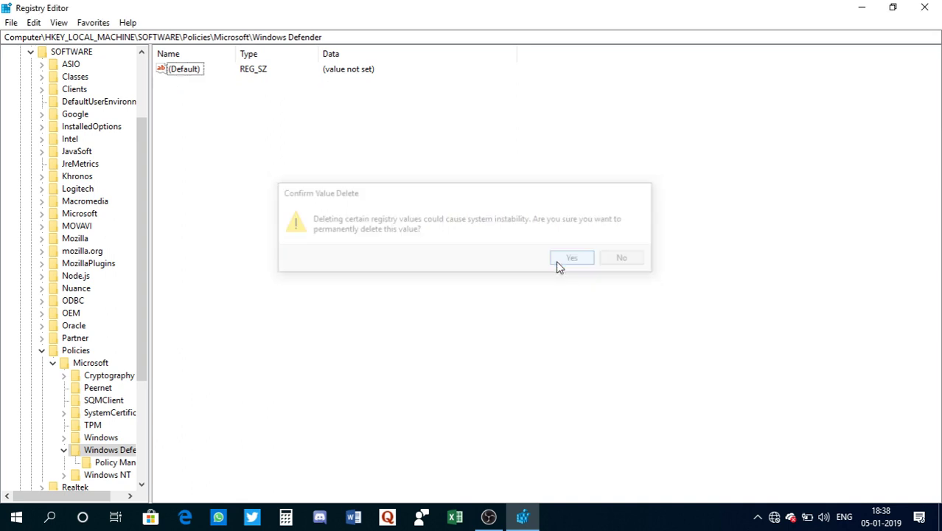
pyautogui.doubleClick(426, 7)
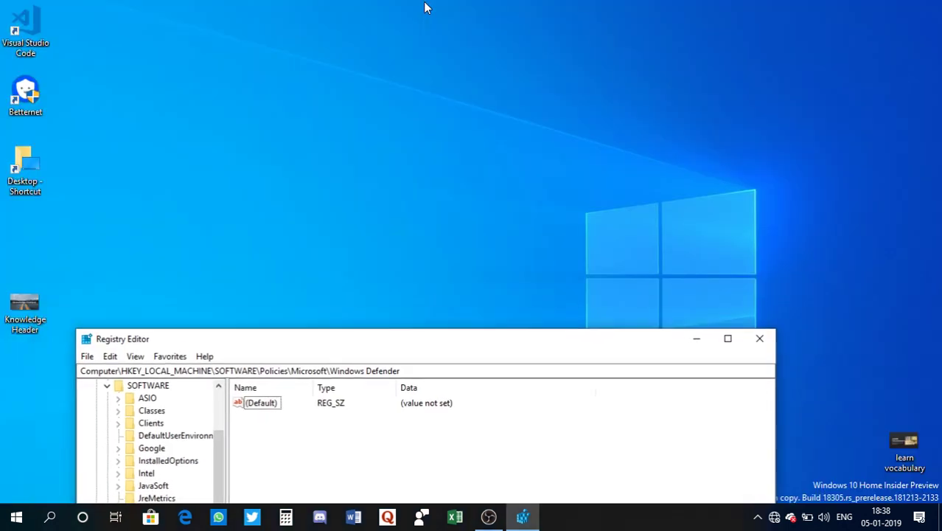
pyautogui.click(728, 288)
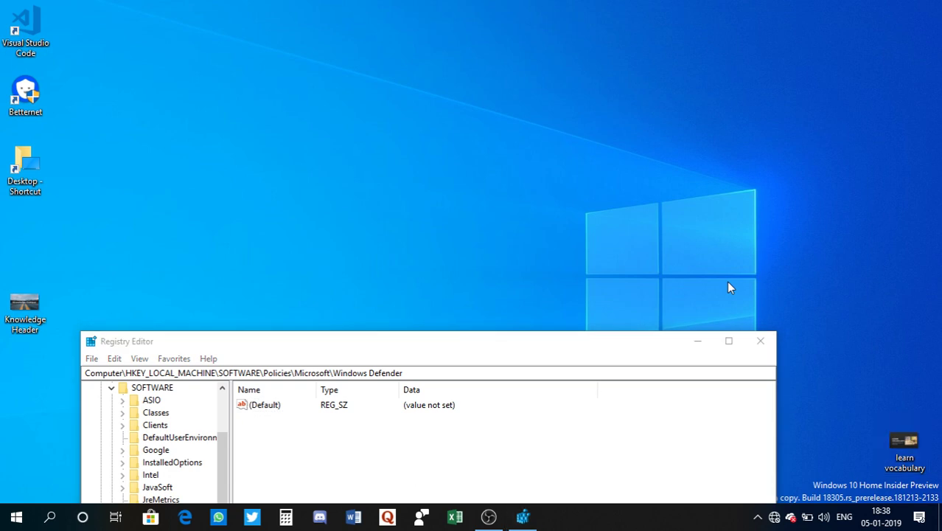
pyautogui.click(761, 342)
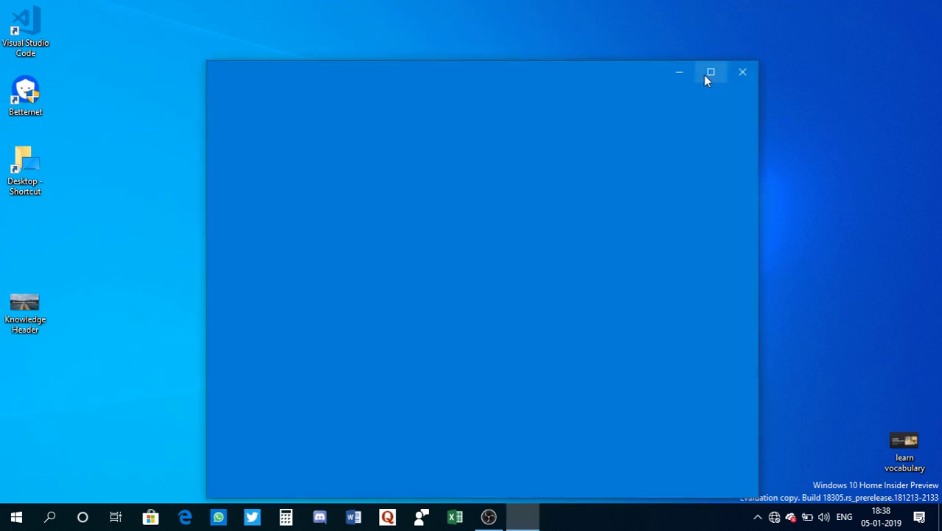
# Step: Maximize Settings and open Accounts to show the signed-in account's Your info page
pyautogui.click(710, 73)
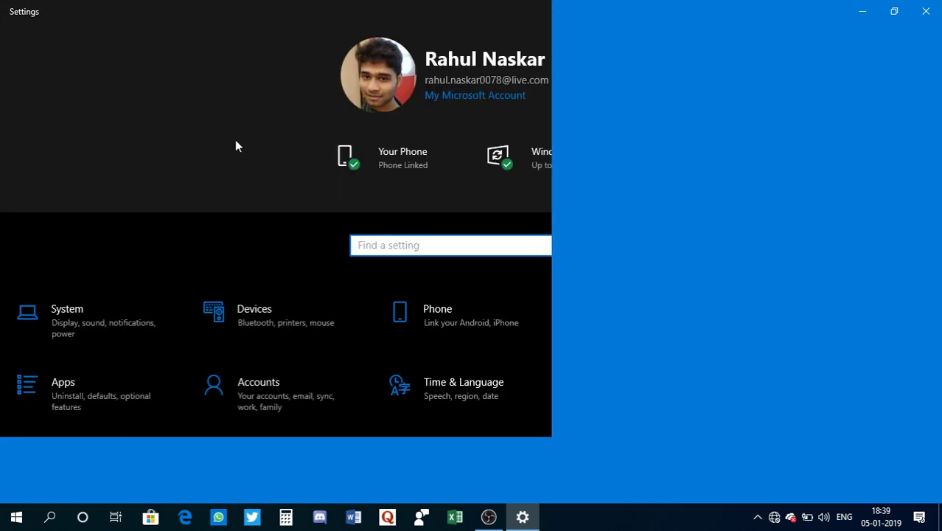
pyautogui.click(353, 371)
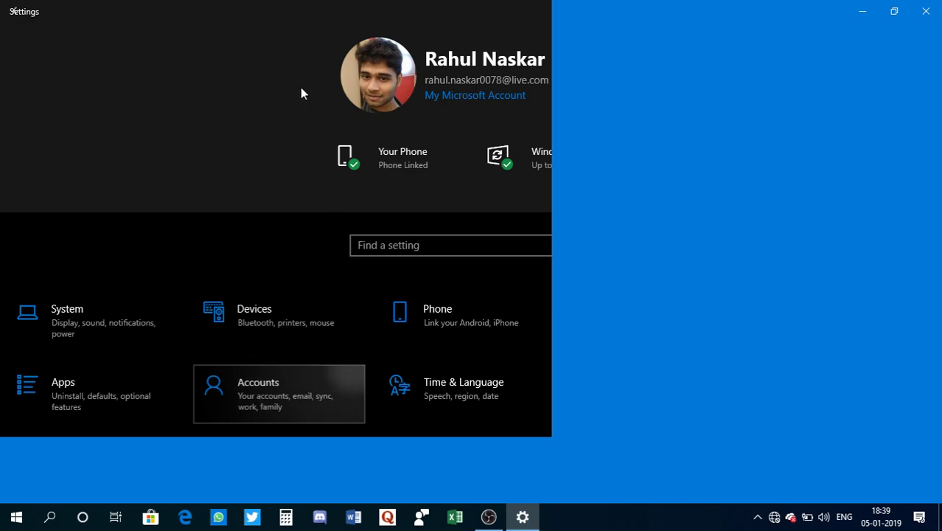
pyautogui.doubleClick(236, 4)
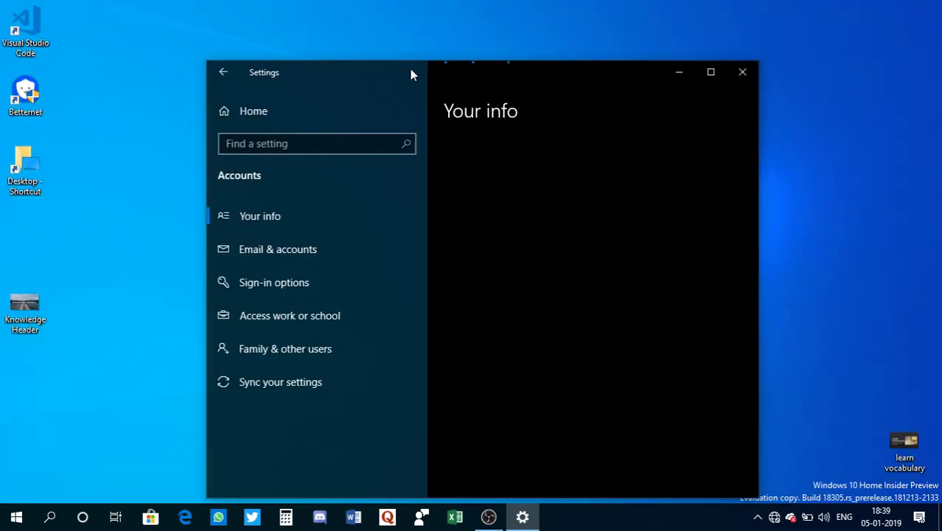
pyautogui.click(710, 74)
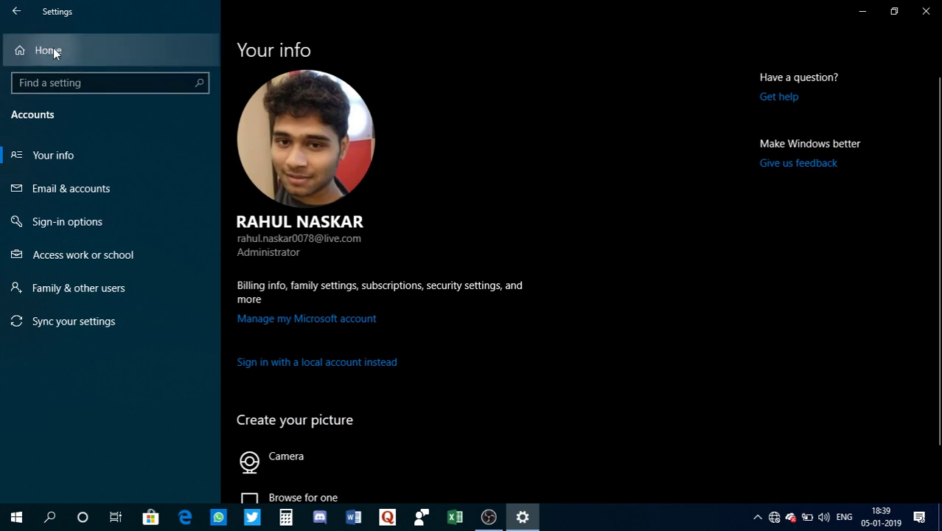
# Step: Go from Settings Home through Update & Security to Windows Security and launch Virus & threat protection
pyautogui.click(53, 50)
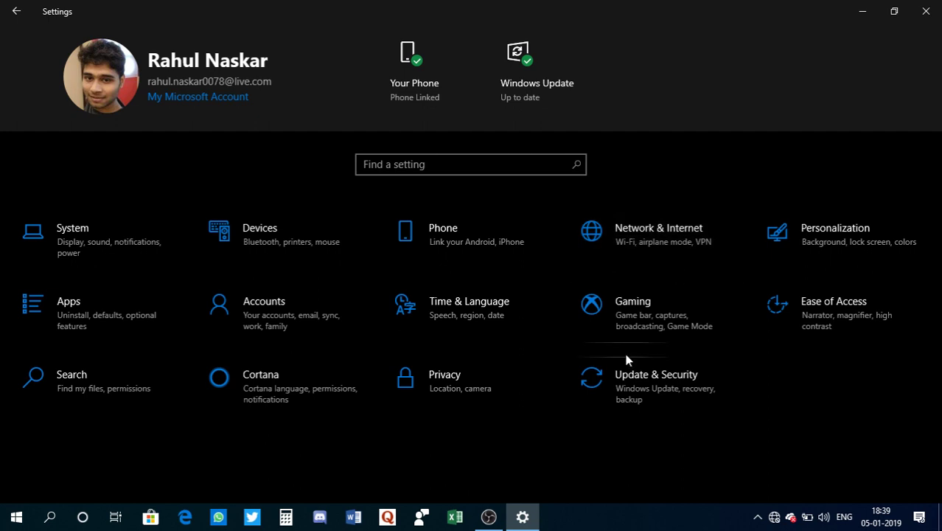
pyautogui.click(659, 398)
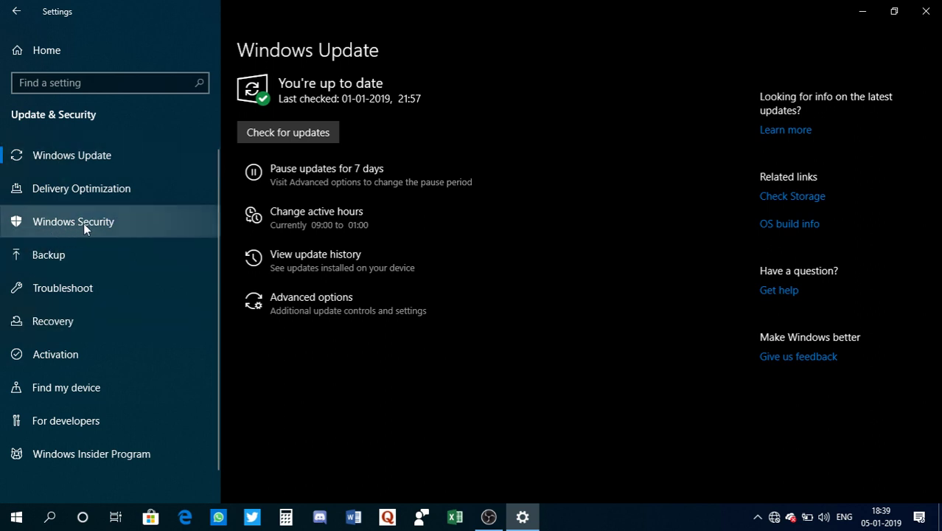
pyautogui.click(83, 223)
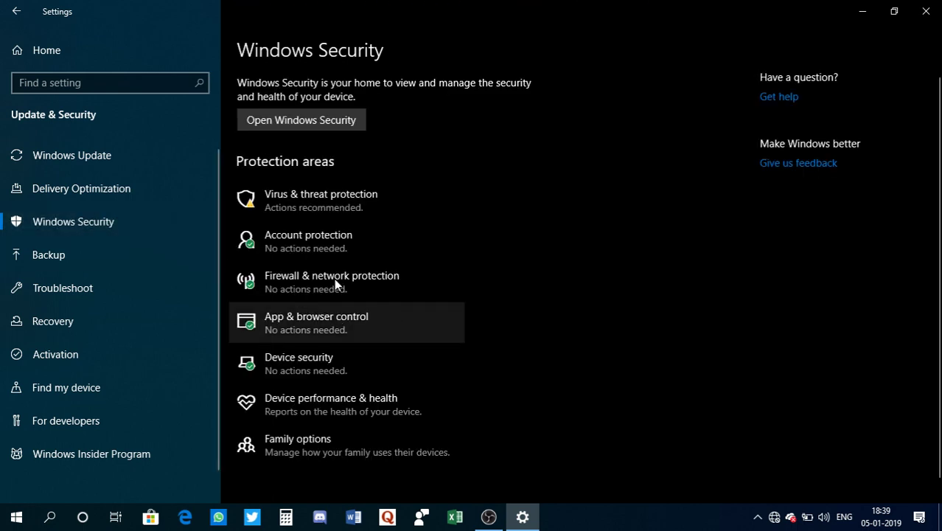
pyautogui.click(282, 199)
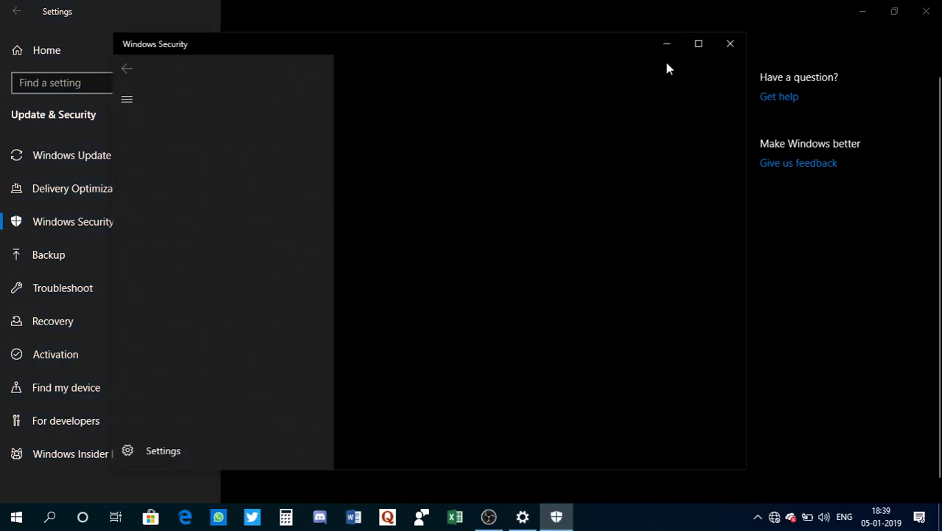
# Step: Maximize Windows Security and review the real-time, cloud-delivered and sample submission toggles under Manage settings
pyautogui.click(697, 44)
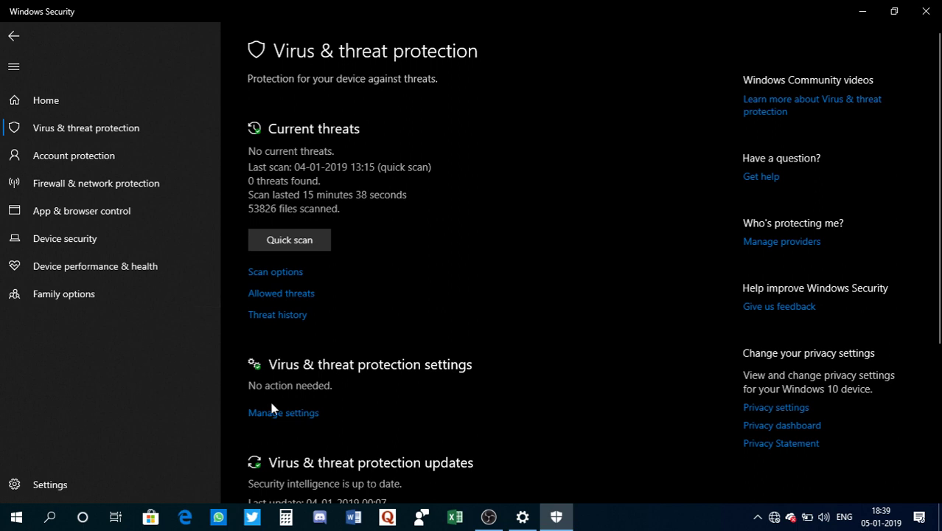
pyautogui.click(291, 415)
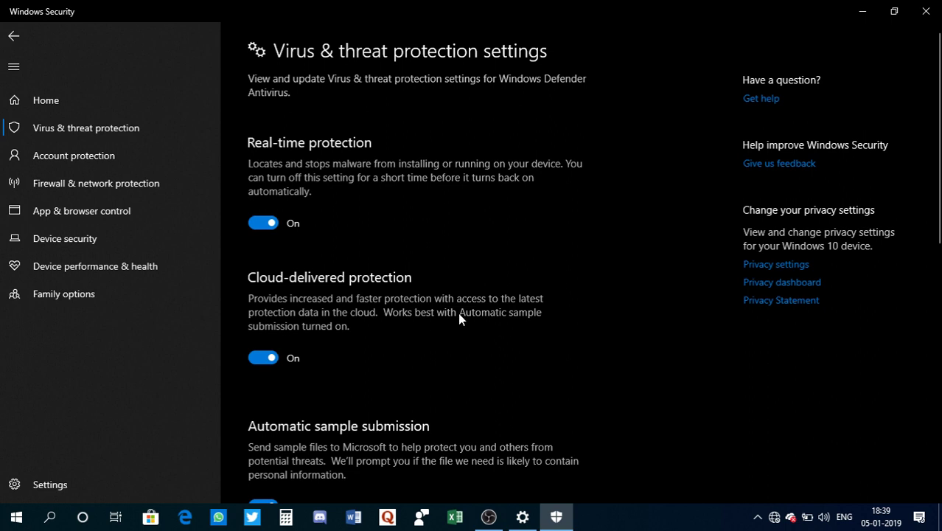
pyautogui.scroll(-1, 458, 313)
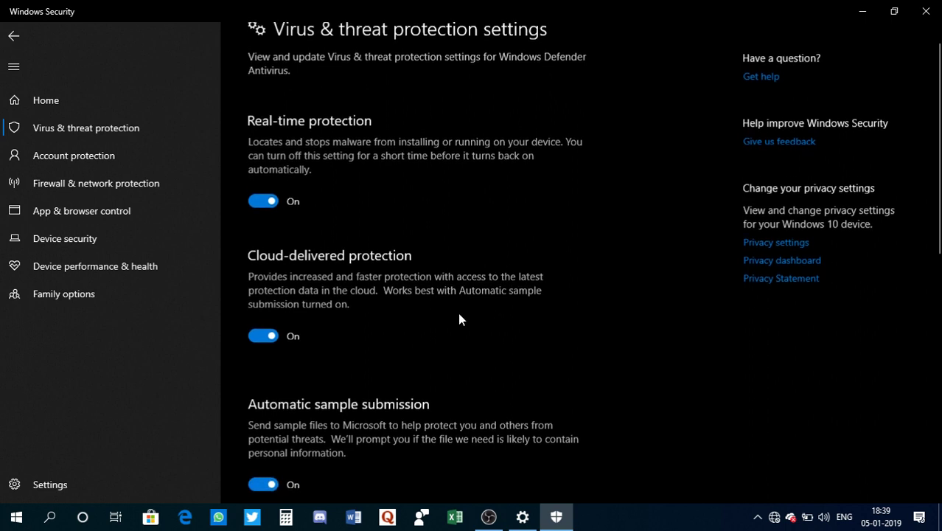
pyautogui.scroll(1, 458, 313)
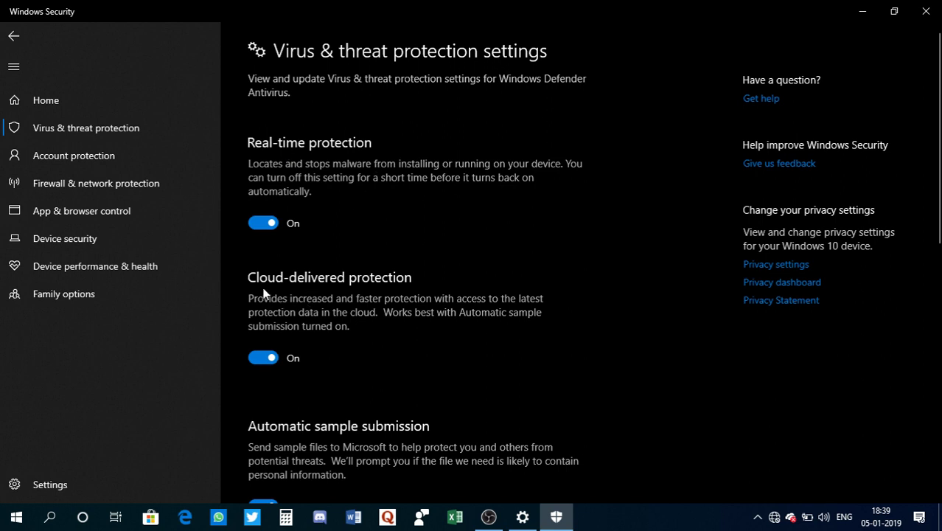
pyautogui.scroll(-2, 454, 343)
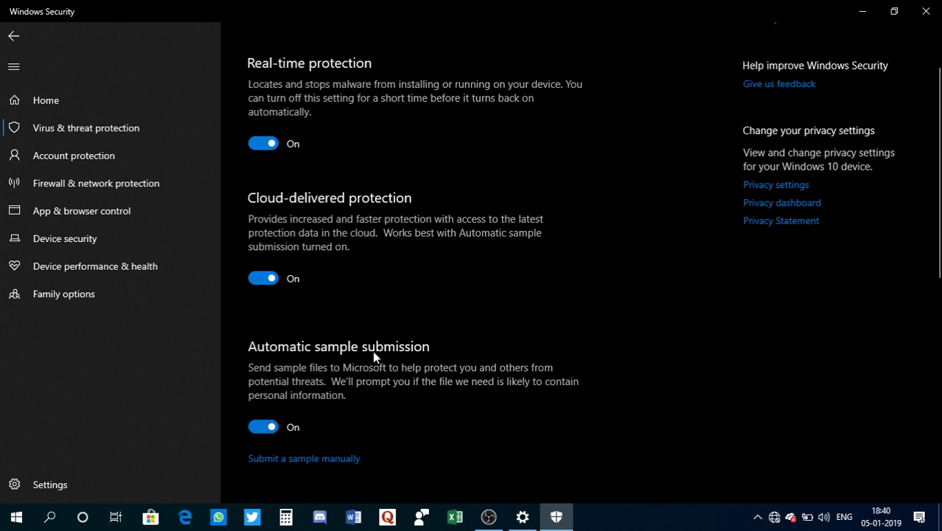
pyautogui.scroll(2, 547, 278)
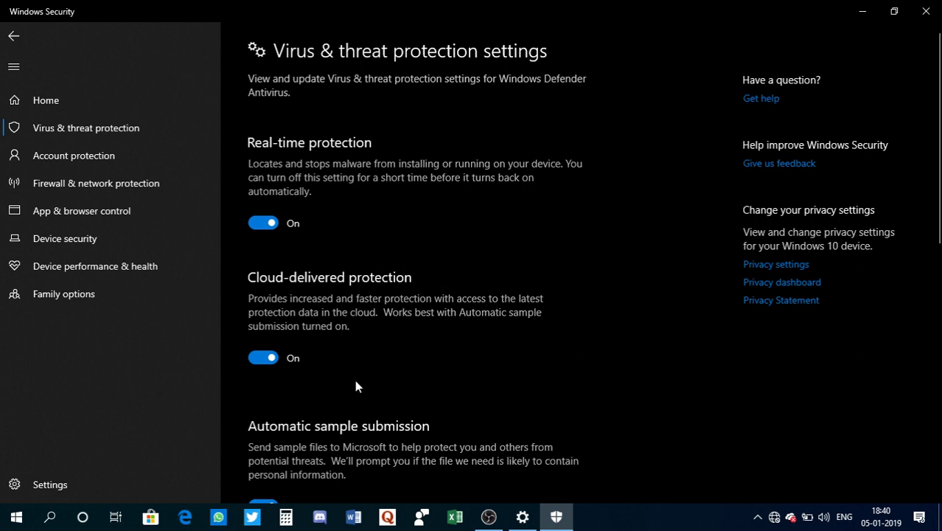
pyautogui.scroll(-2, 355, 380)
pyautogui.scroll(2, 355, 380)
pyautogui.doubleClick(556, 10)
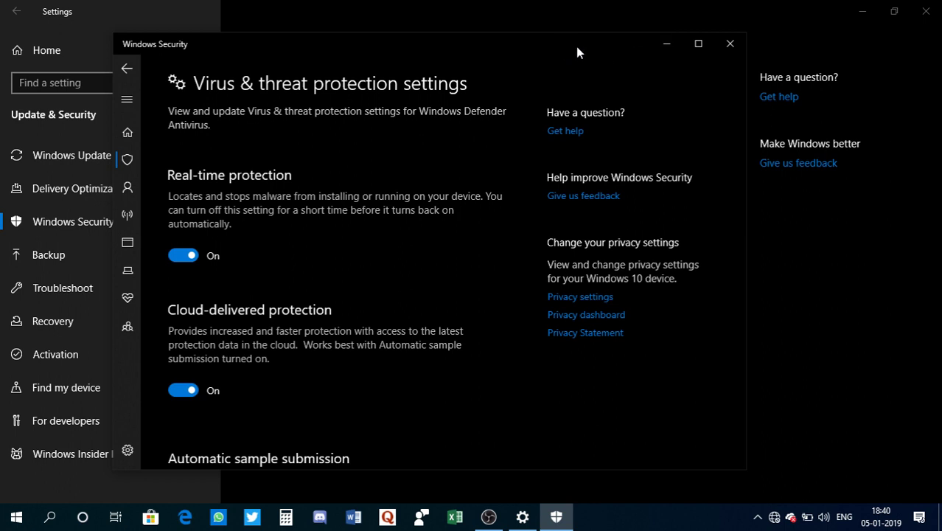
# Step: Close the Windows Security app, then restore and close Windows Settings
pyautogui.click(729, 42)
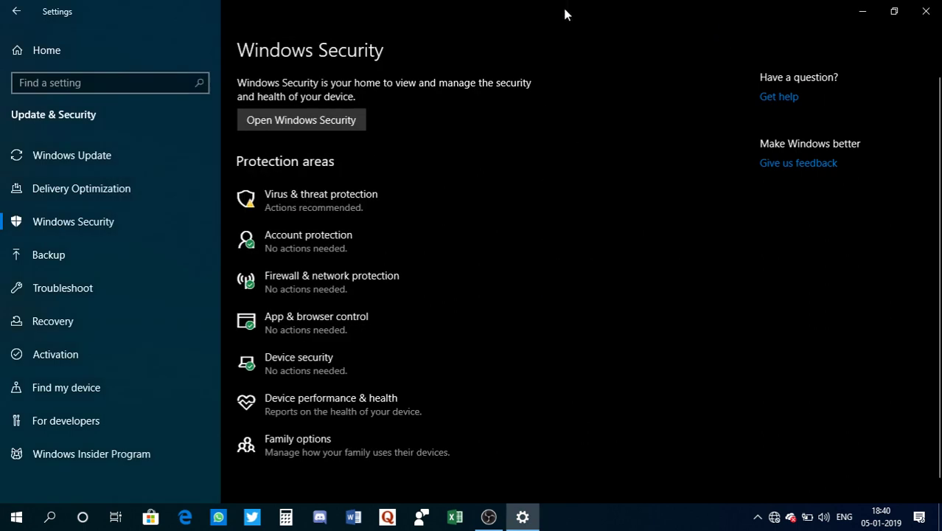
pyautogui.doubleClick(565, 9)
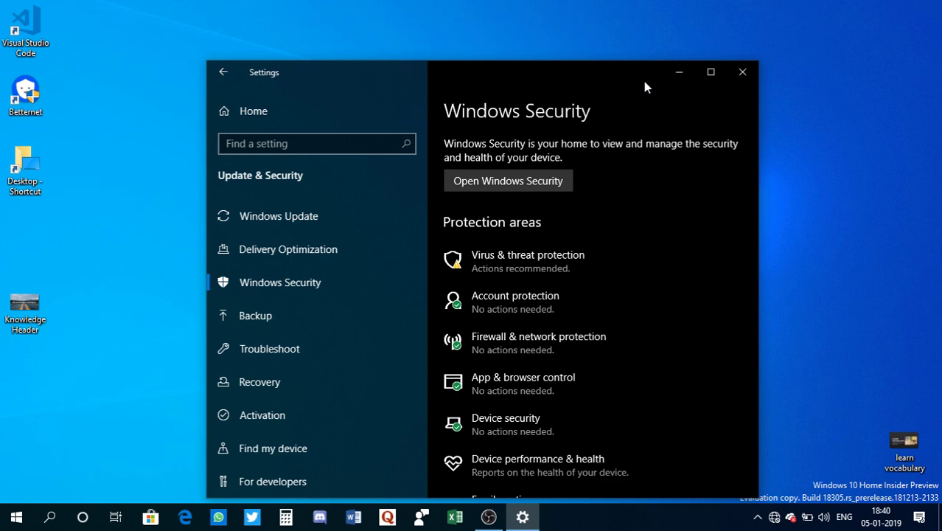
pyautogui.click(739, 78)
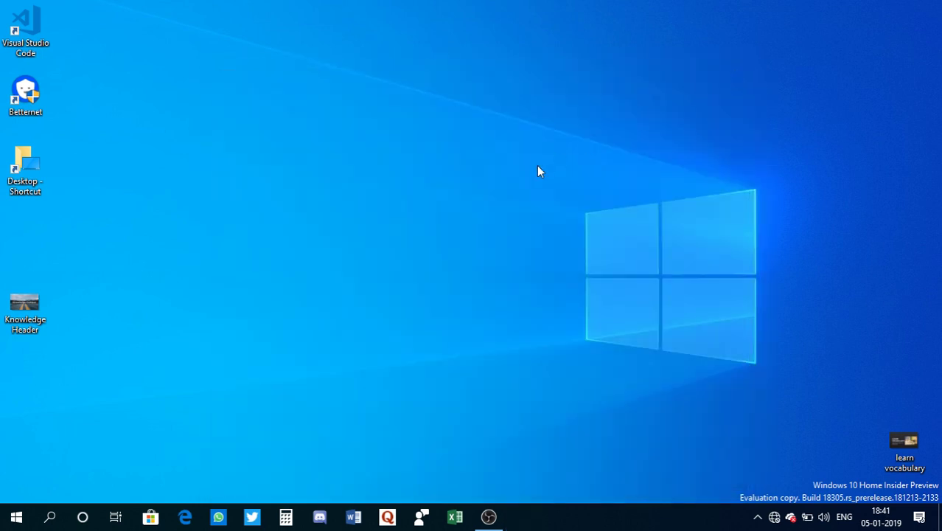